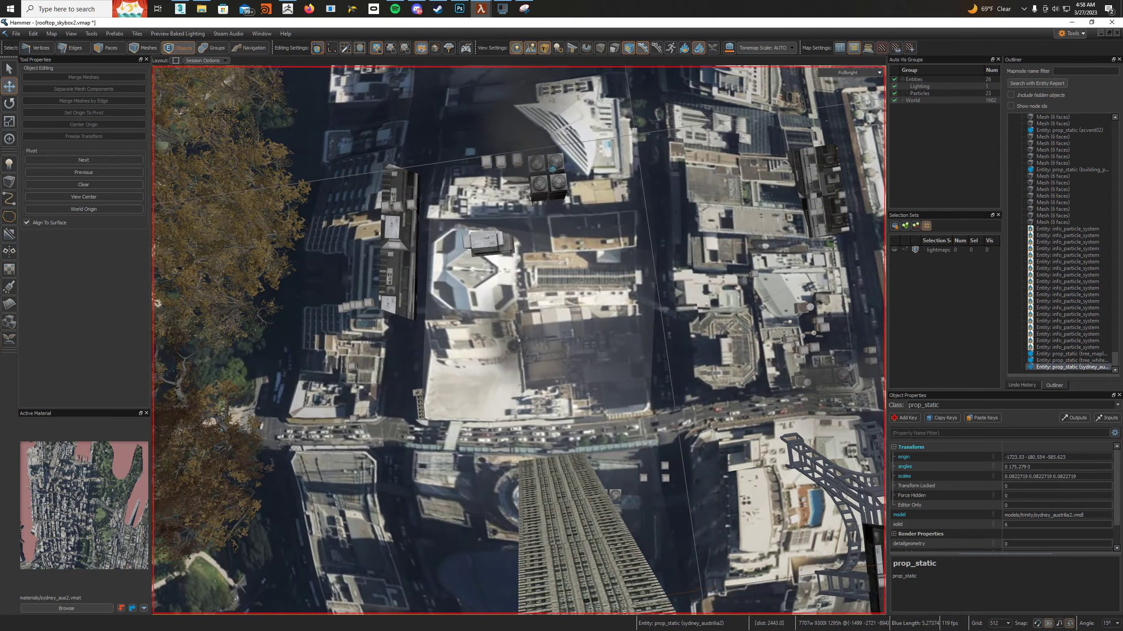
- Lower the sydney_austrilia2 prop to a Z origin of about -663 and unhide the quick-hidden buildings
right_click_drag(519, 339, 518, 340)
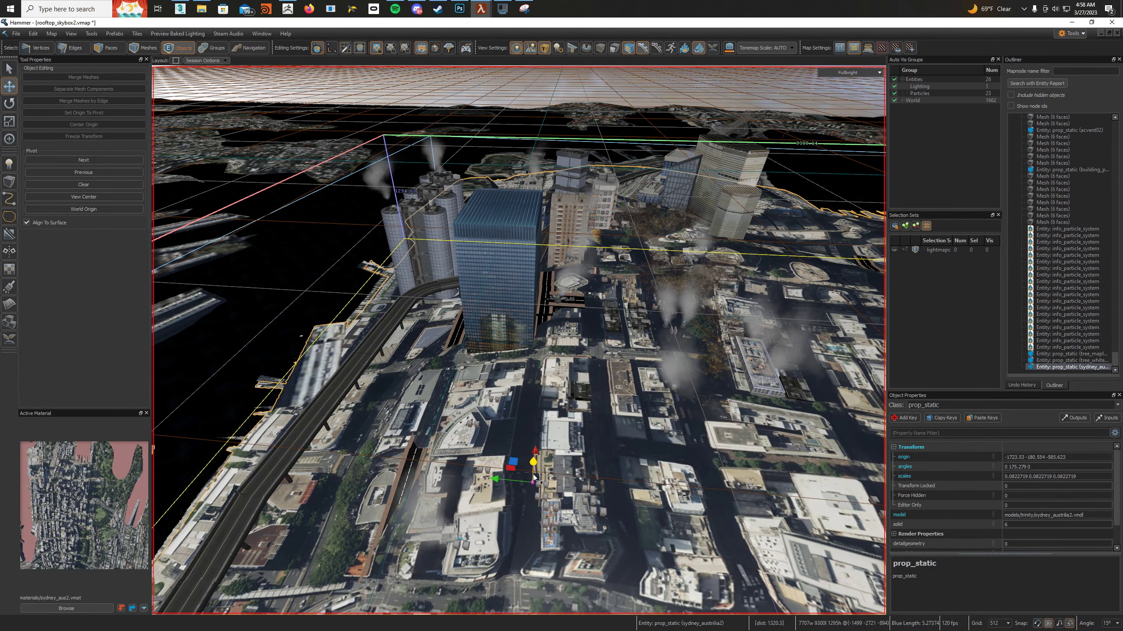
left_click_drag(531, 467, 544, 492)
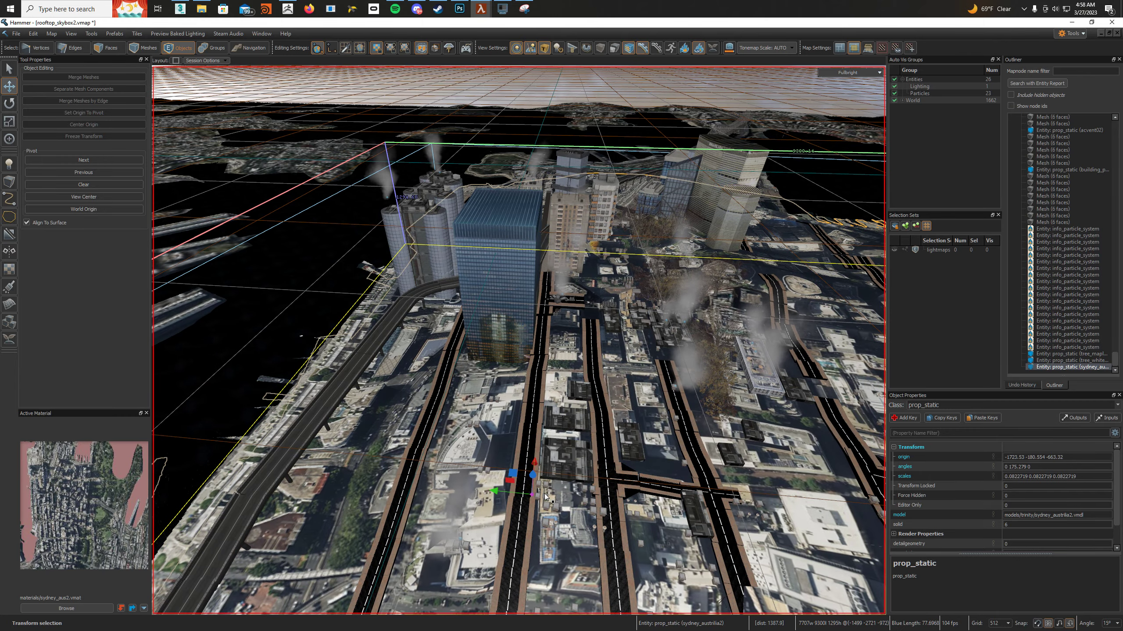
right_click_drag(543, 493, 544, 493)
key("w")
right_click_drag(519, 341, 172, 364)
key("s")
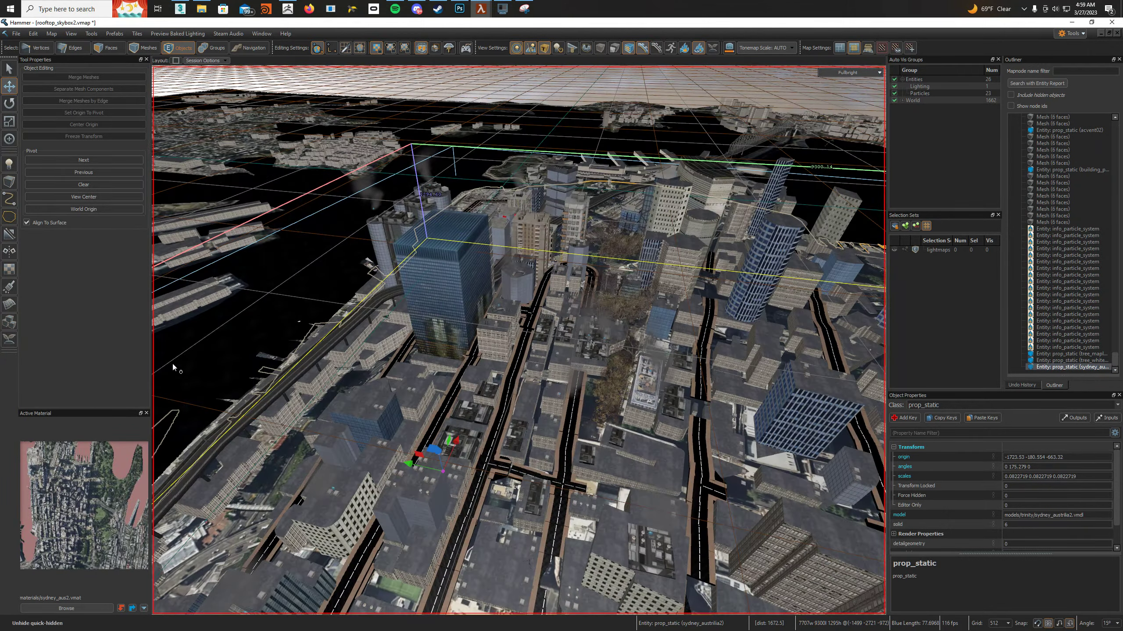
- Set the Sydney city prop's height beneath the elevated highway to a Z origin of about -578
right_click_drag(519, 340, 347, 404)
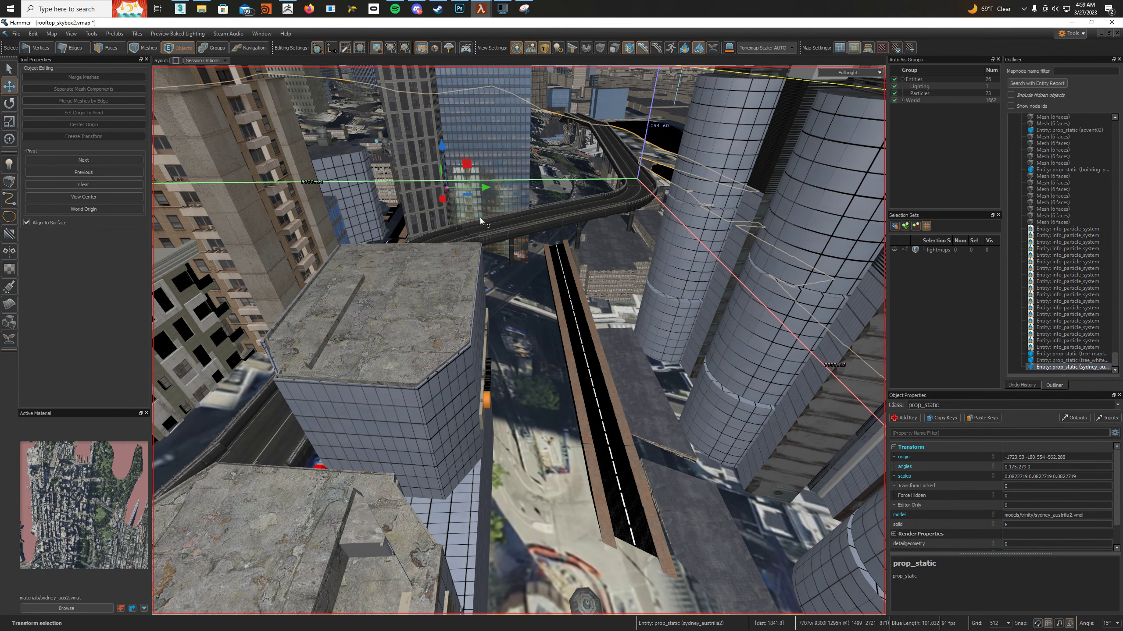
right_click_drag(480, 218, 519, 338)
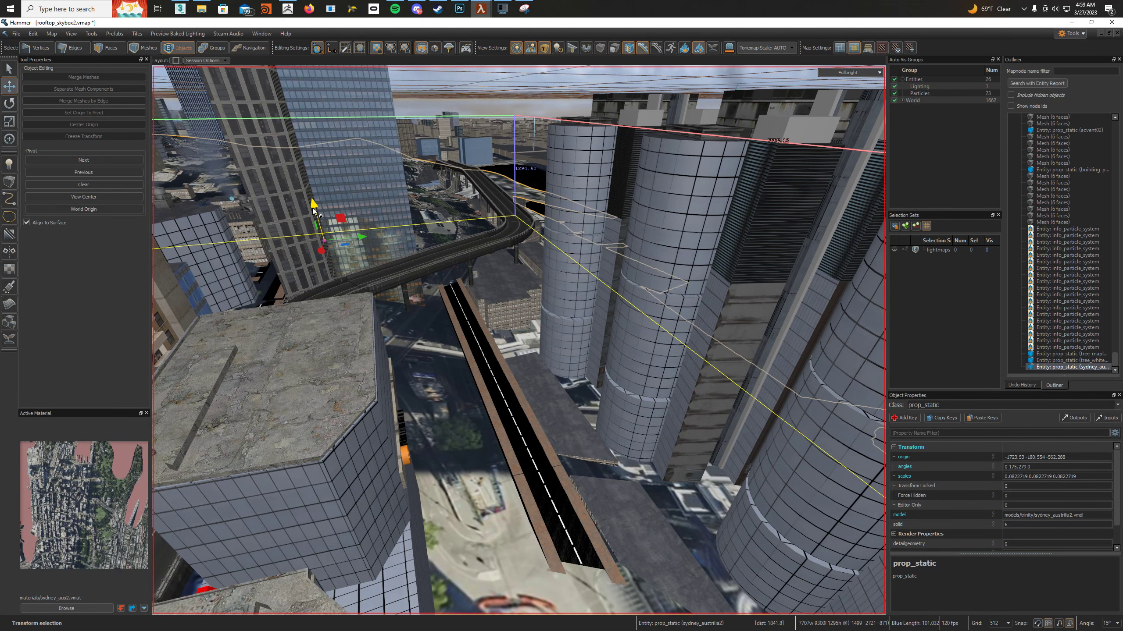
left_click_drag(313, 212, 331, 246)
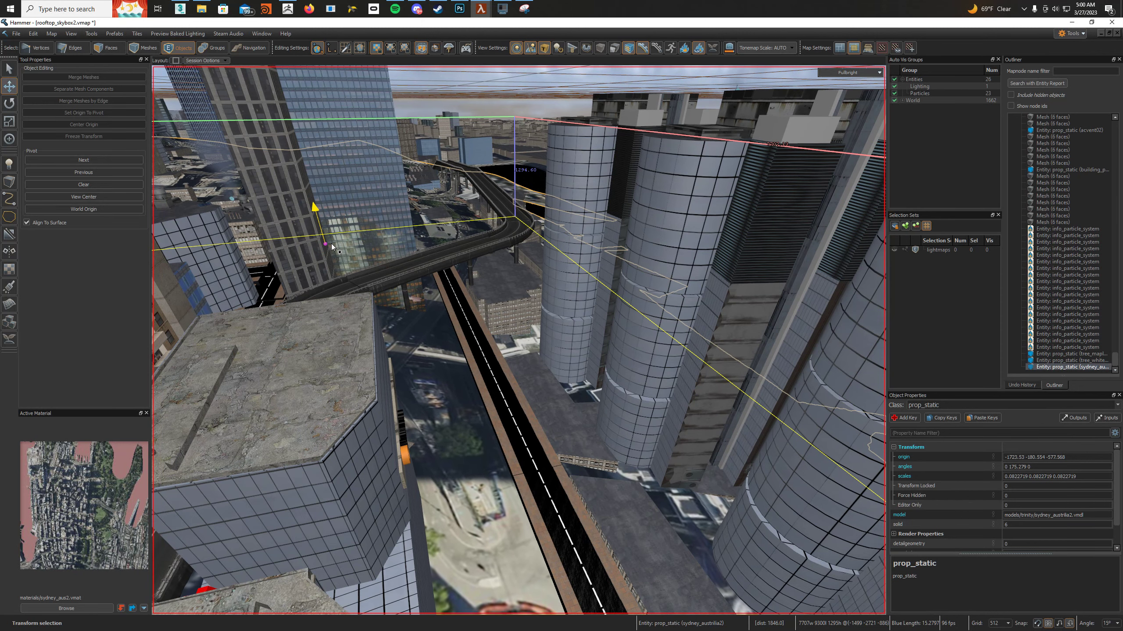
right_click_drag(332, 244, 519, 340)
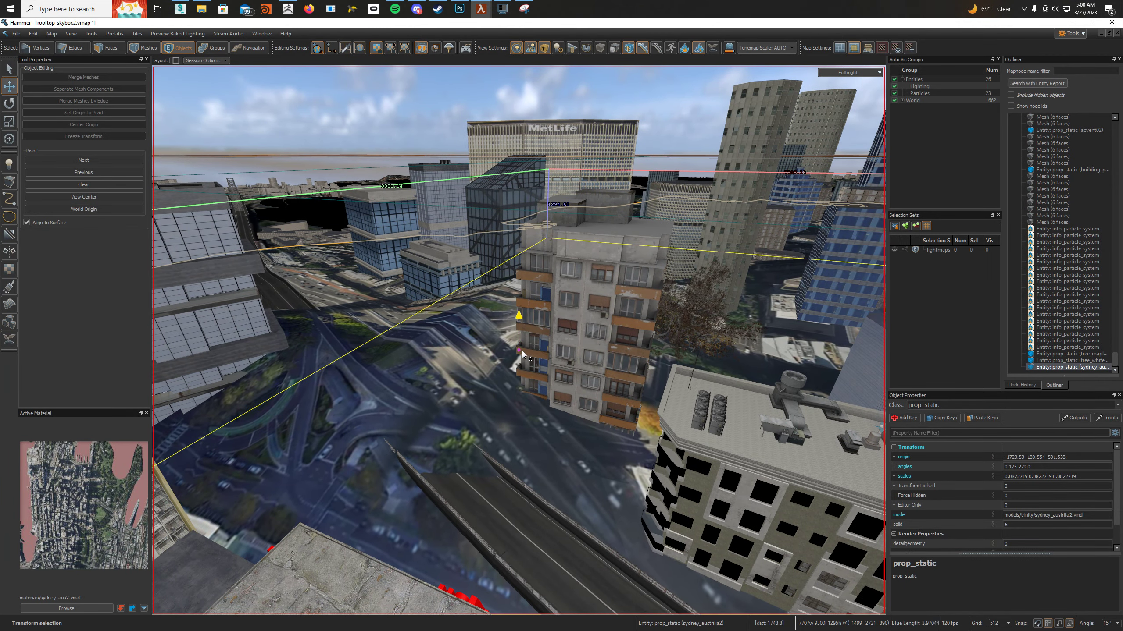
- Readjust the Sydney prop's height against the surrounding buildings and streets to a Z origin of about -604
left_click_drag(532, 397, 544, 471)
mouse_move(544, 471)
right_mouse_down()
mouse_move(519, 340)
mouse_move(546, 461)
right_mouse_up()
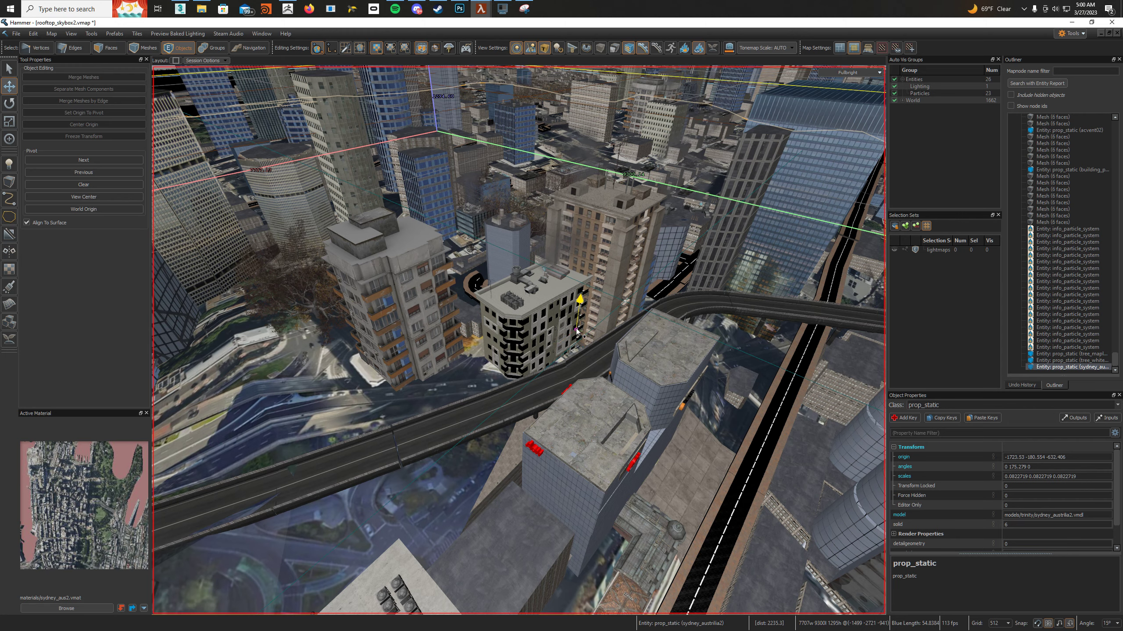
mouse_move(579, 292)
right_mouse_down()
mouse_move(519, 340)
mouse_move(579, 305)
right_mouse_up()
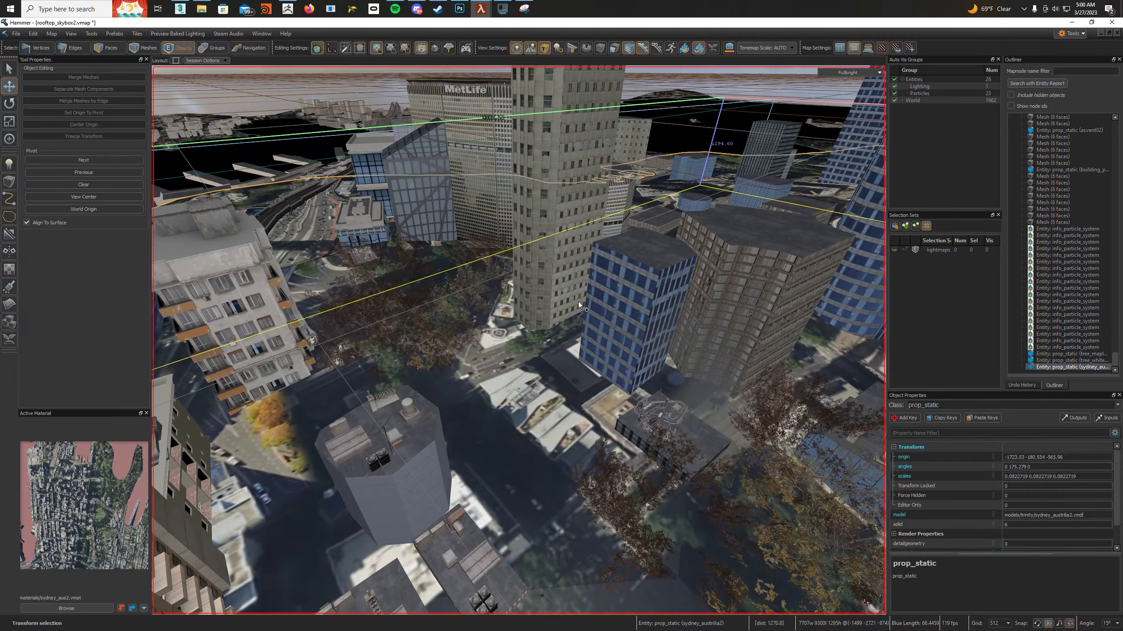
right_click_drag(494, 289, 519, 340)
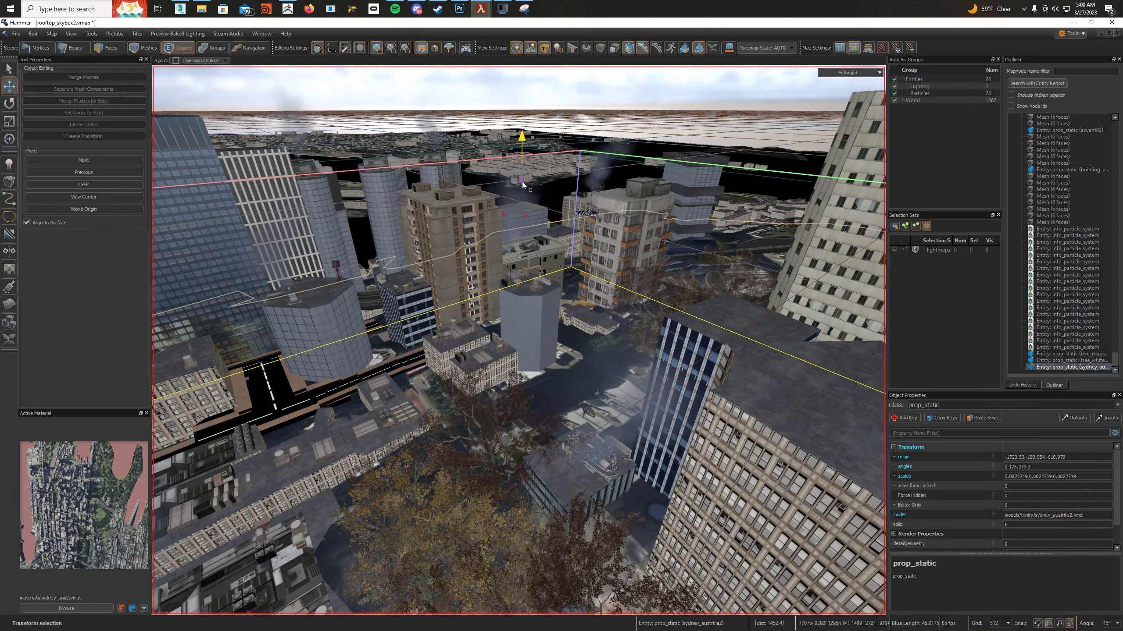
right_click_drag(522, 183, 335, 194)
- Center the prop's pivot in the view and lower the prop to a Z origin of about -672
left_click(111, 196)
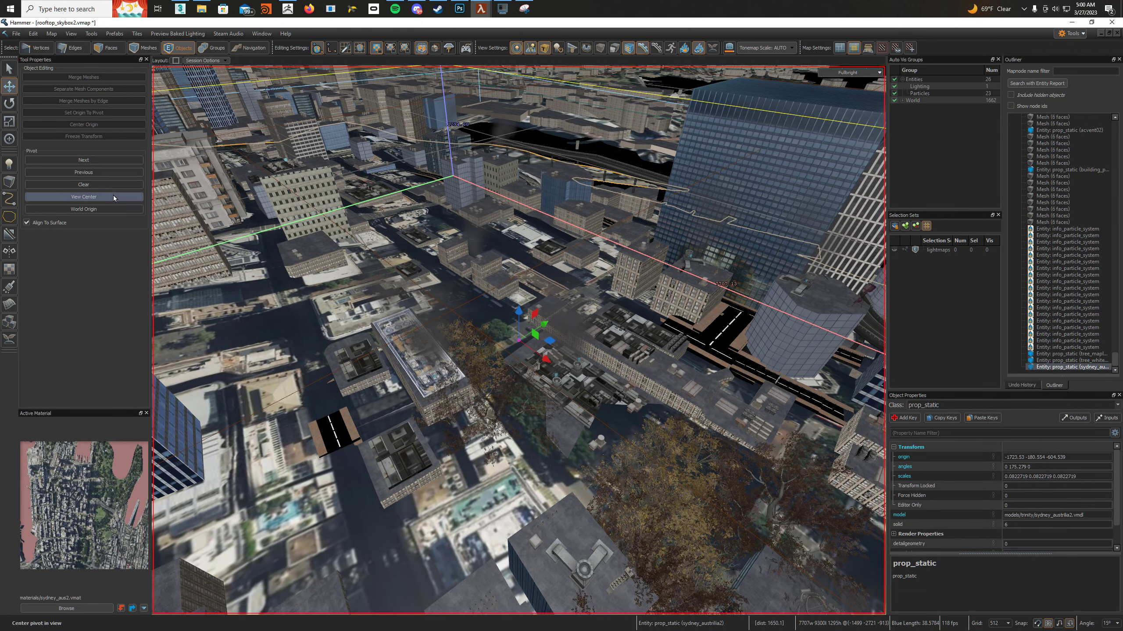
left_click_drag(518, 347, 519, 365)
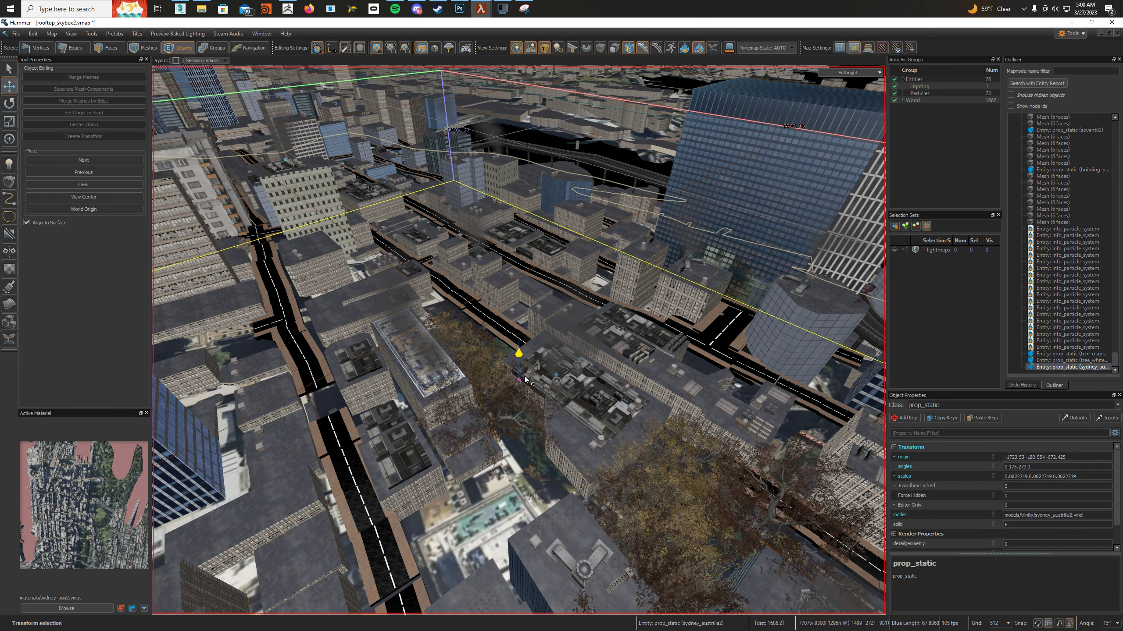
right_click_drag(524, 379, 519, 340)
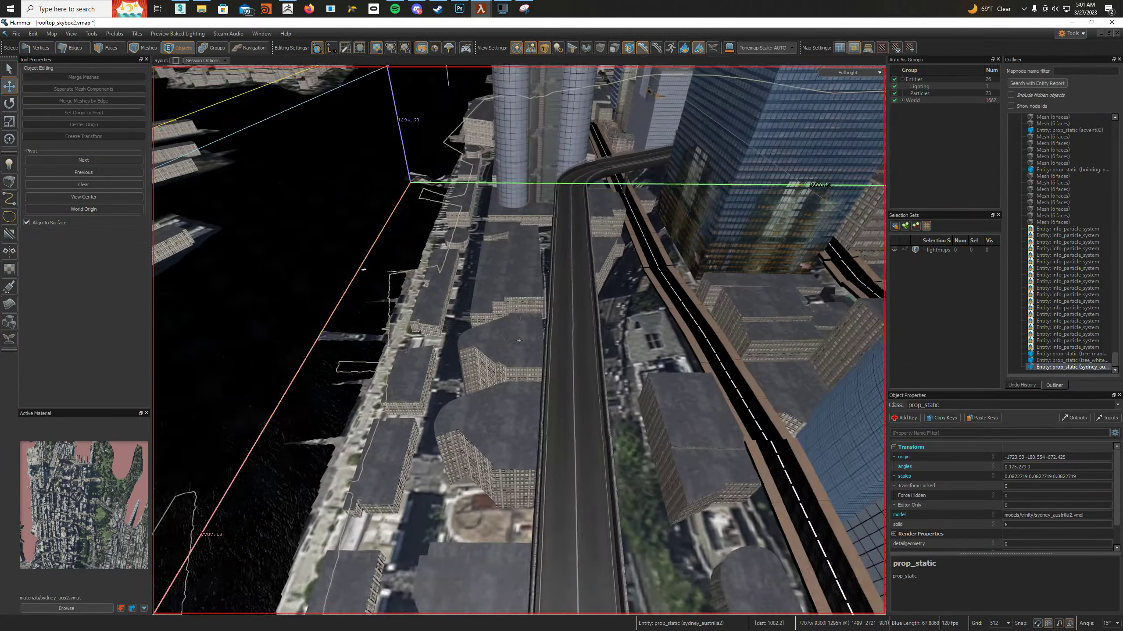
- Try raising the Sydney prop to a Z origin of about -534 around the round towers
right_click_drag(518, 340, 608, 357)
left_click(485, 360)
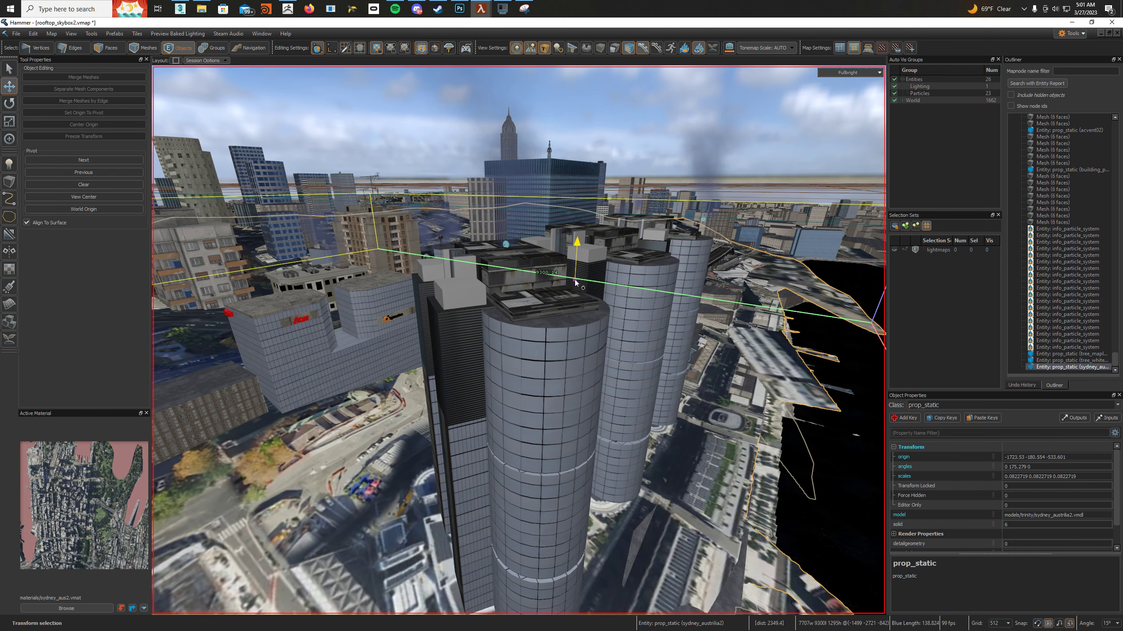
right_click_drag(582, 284, 519, 339)
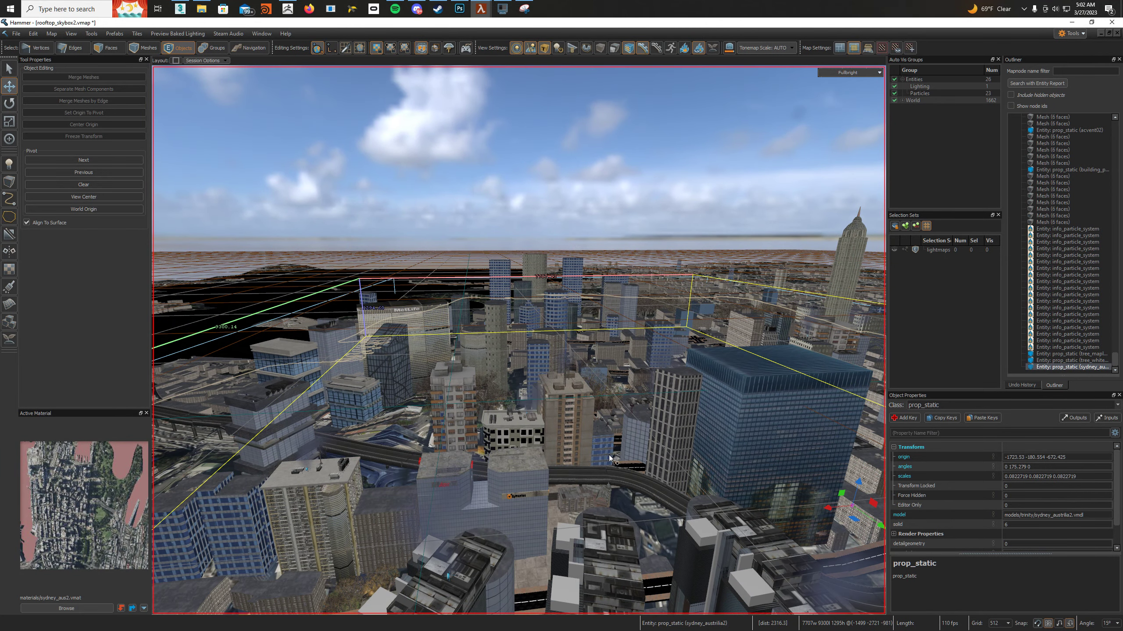
- Try lowering one of the 16896-face ground meshes to a Z origin of about -751
right_click_drag(610, 460, 427, 378)
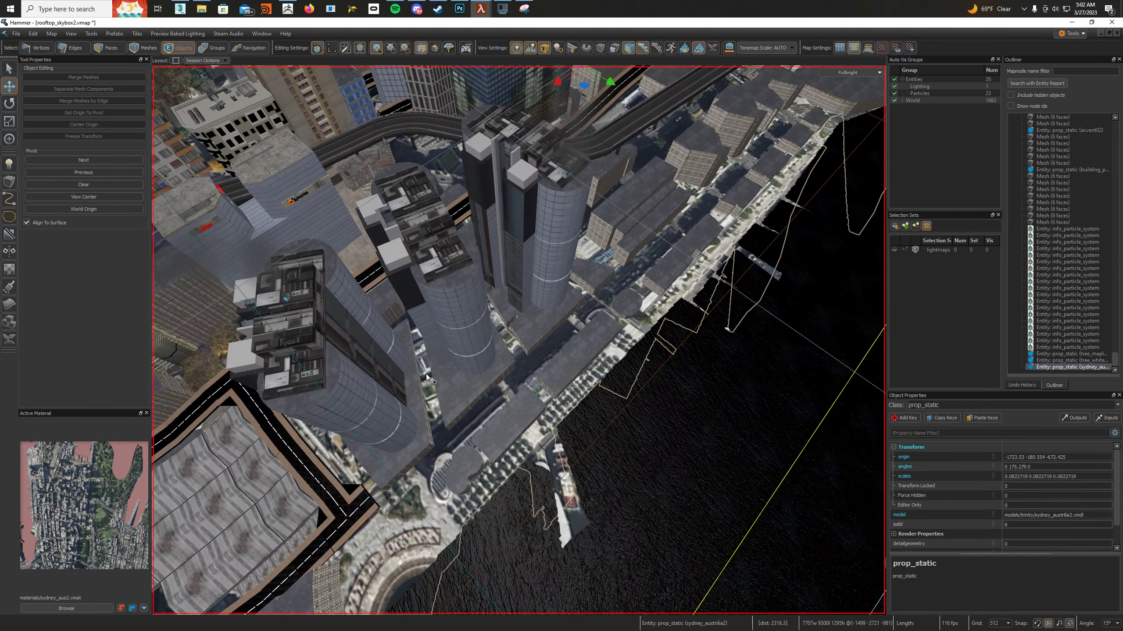
left_click(607, 354)
right_click_drag(621, 348, 626, 335)
left_click_drag(574, 175, 584, 210)
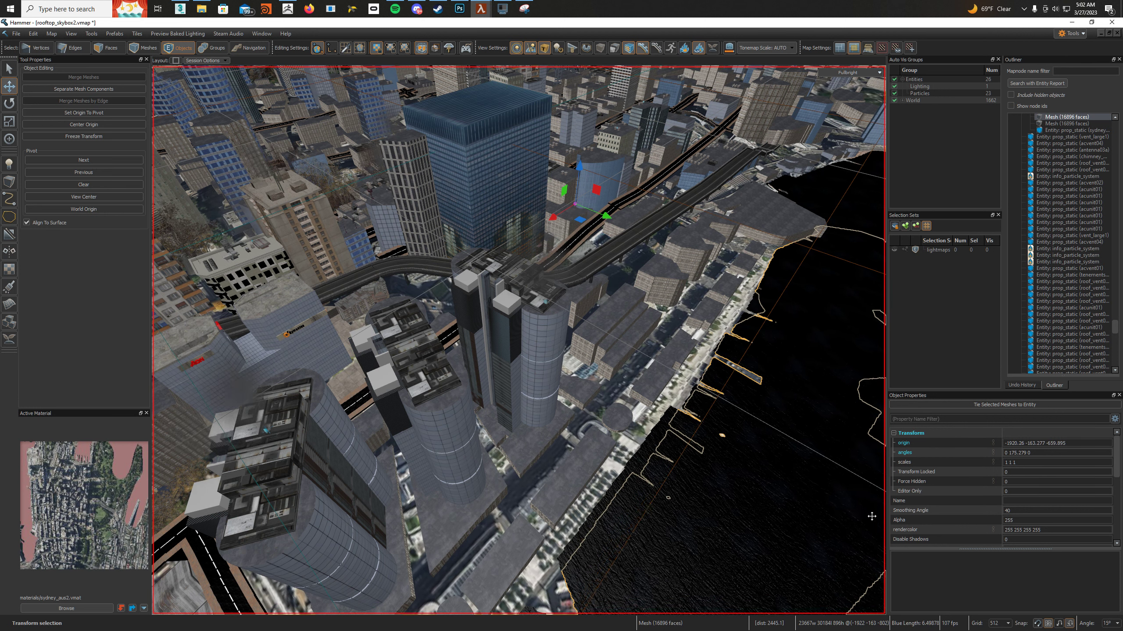
left_click_drag(575, 203, 577, 224)
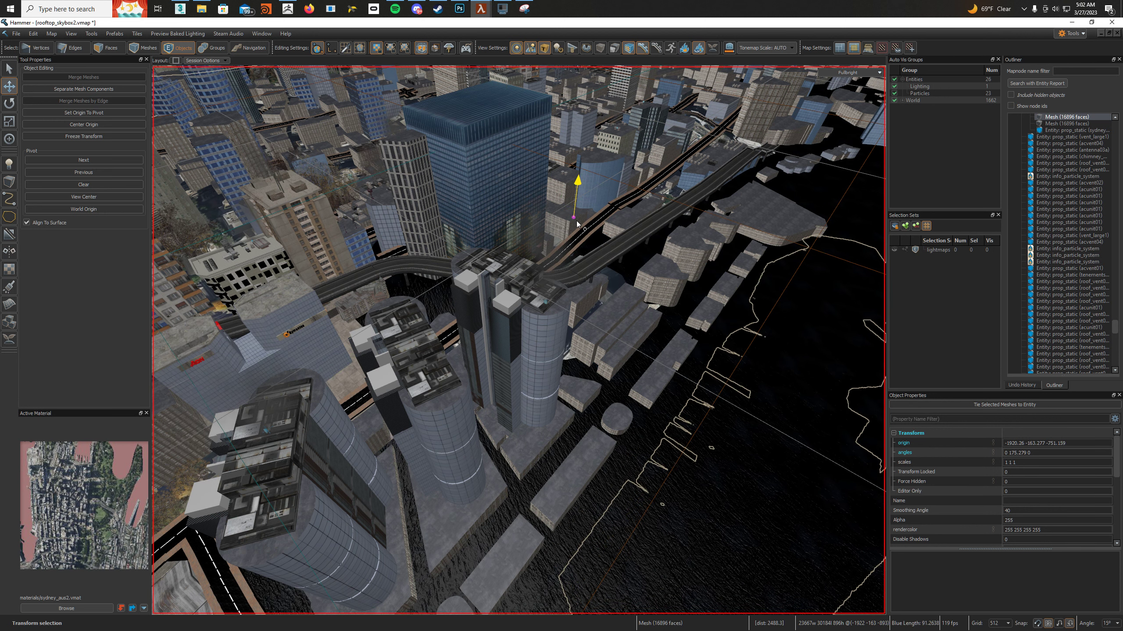
key("ctrl+z")
right_click_drag(815, 498, 808, 469)
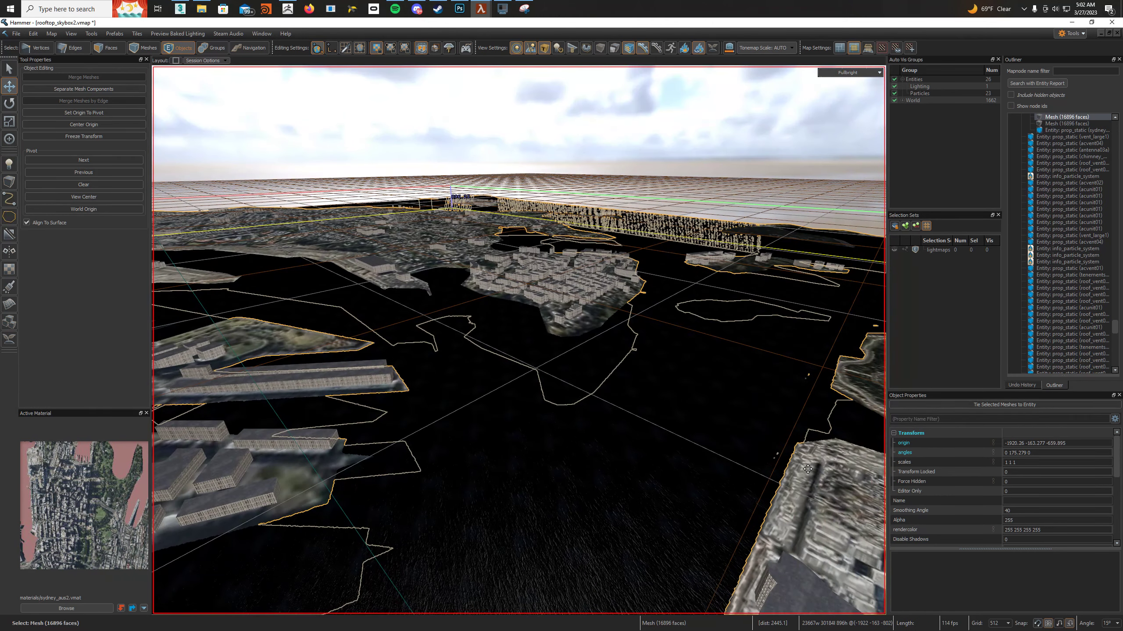
- Add the second 16896-face ground mesh to the selection and lower both meshes by about 68 units
left_click(1067, 124)
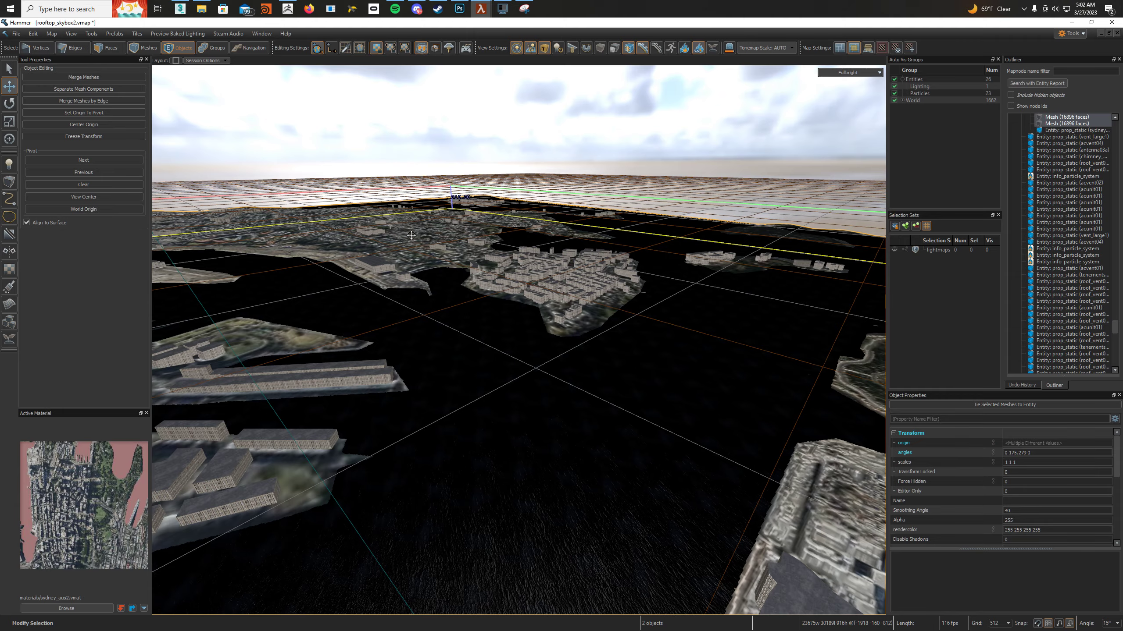
key("f")
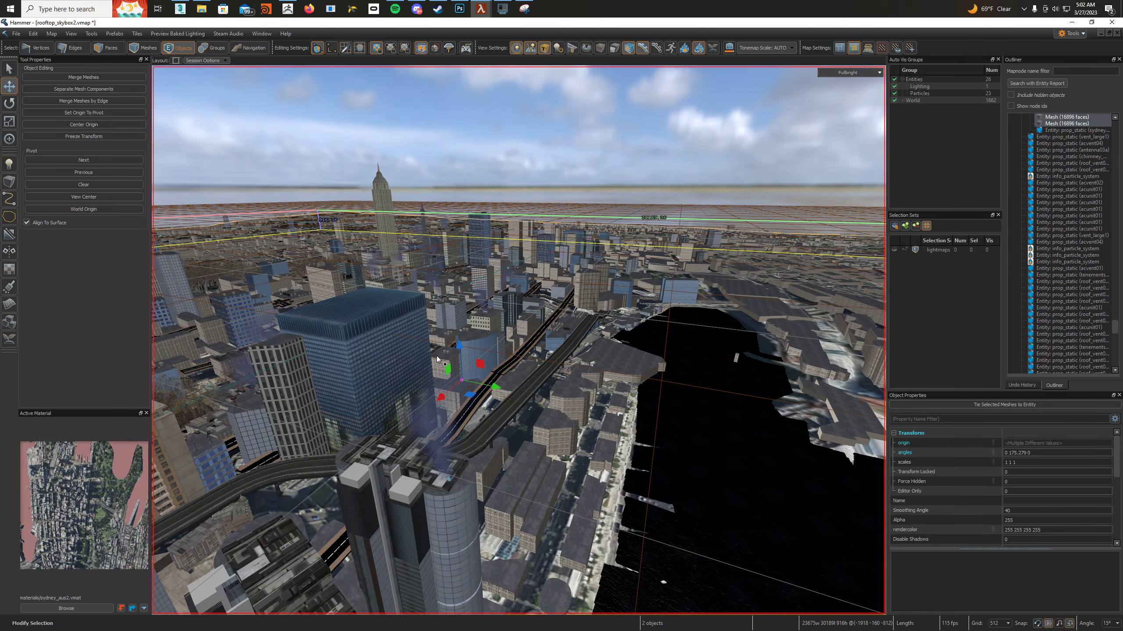
left_click_drag(461, 346, 476, 381)
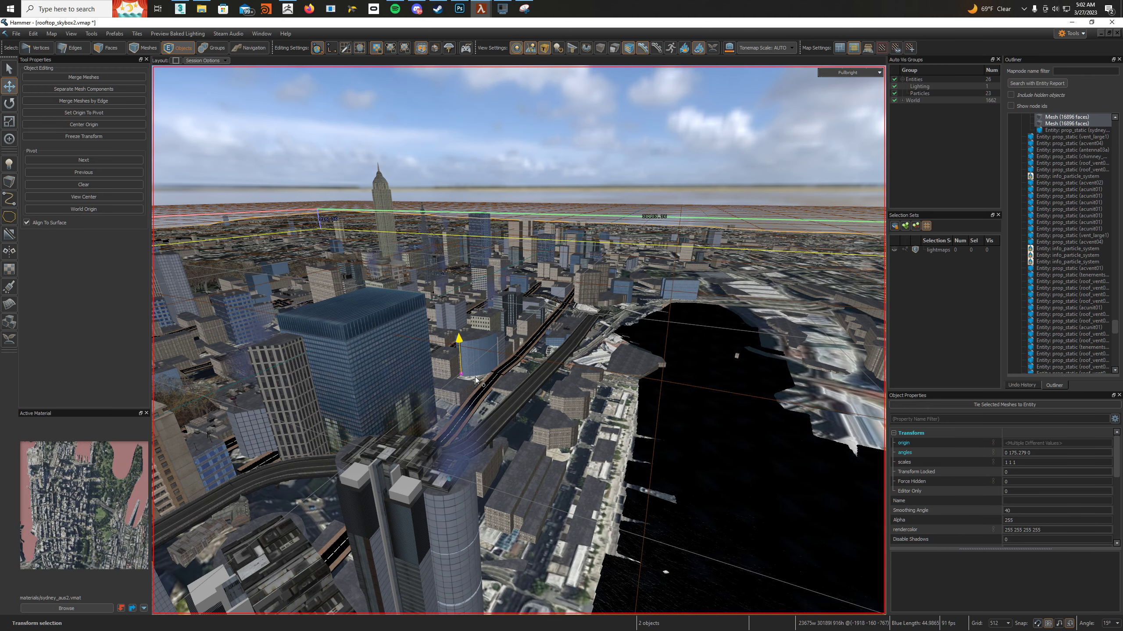
left_click_drag(481, 392, 481, 392)
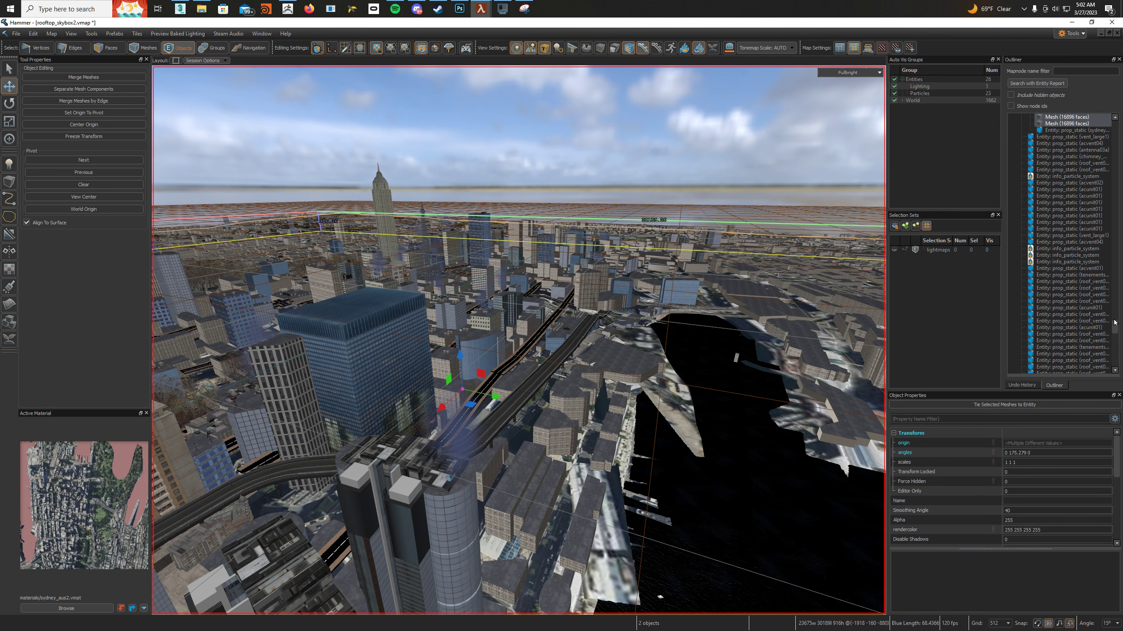
- Reselect the sydney_austrilia2 prop and lower it beneath the city streets to a Z origin of about -700
left_click(1097, 368)
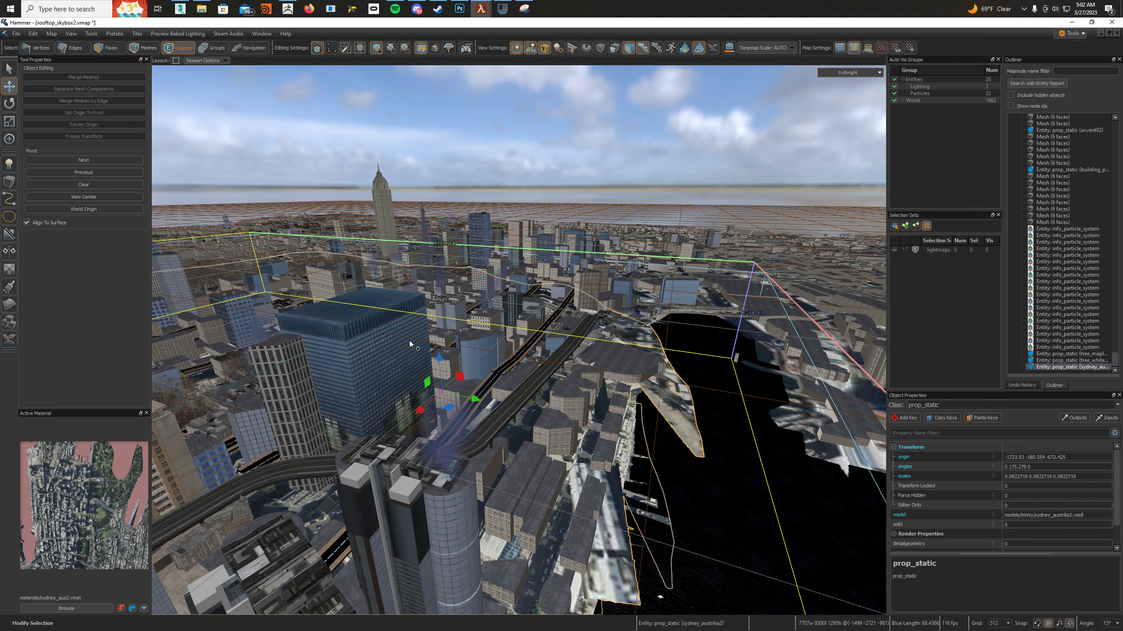
left_click_drag(444, 364, 519, 340)
right_click_drag(519, 340, 519, 340)
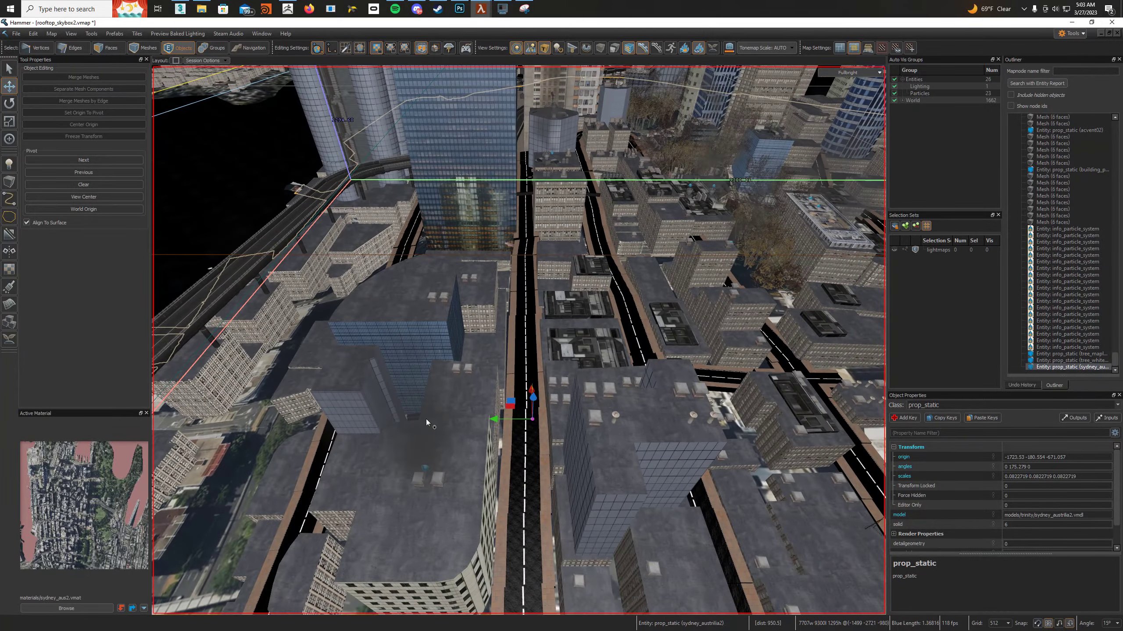
right_click_drag(534, 407, 535, 401)
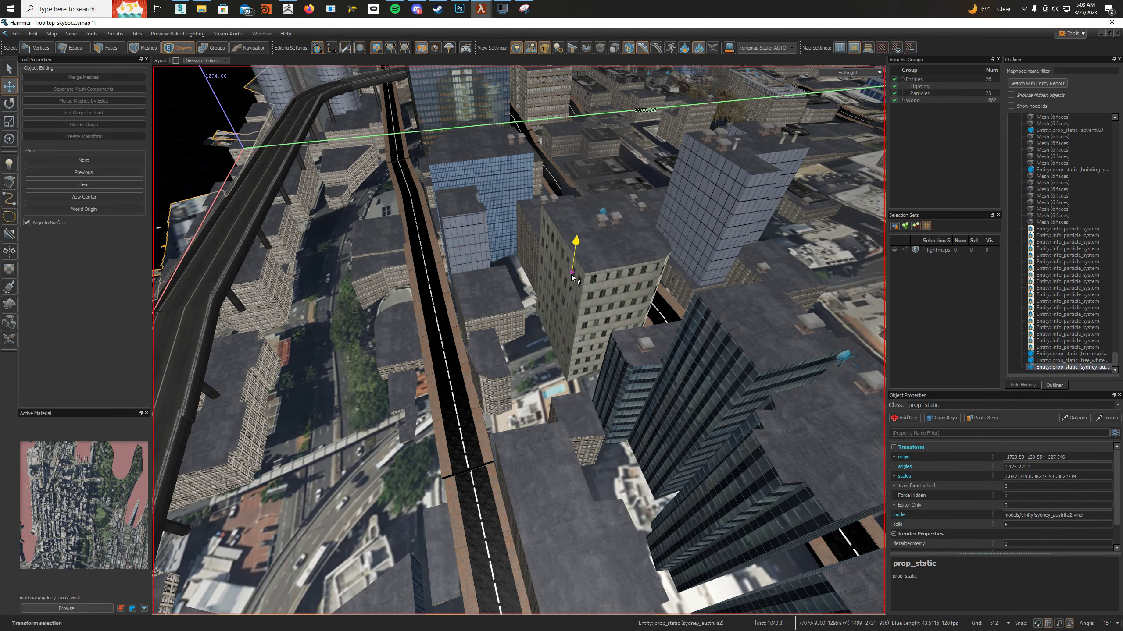
left_click_drag(573, 295, 574, 294)
right_click_drag(573, 293, 519, 341)
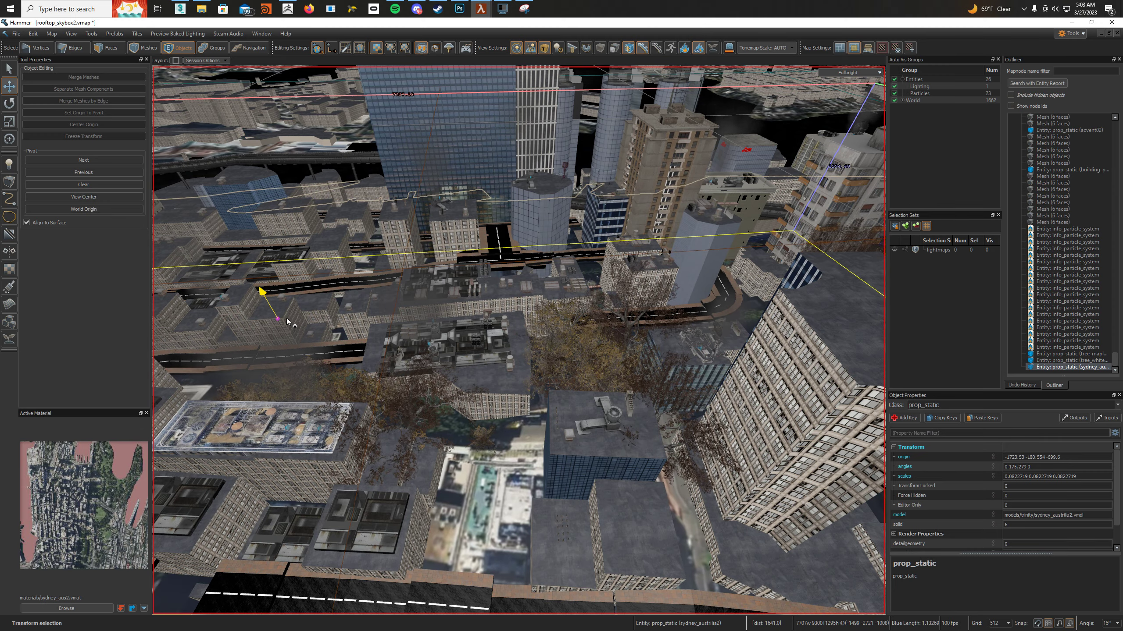
- Raise the Sydney prop below the curved elevated highway to a Z origin of about -621
right_click_drag(288, 322, 519, 340)
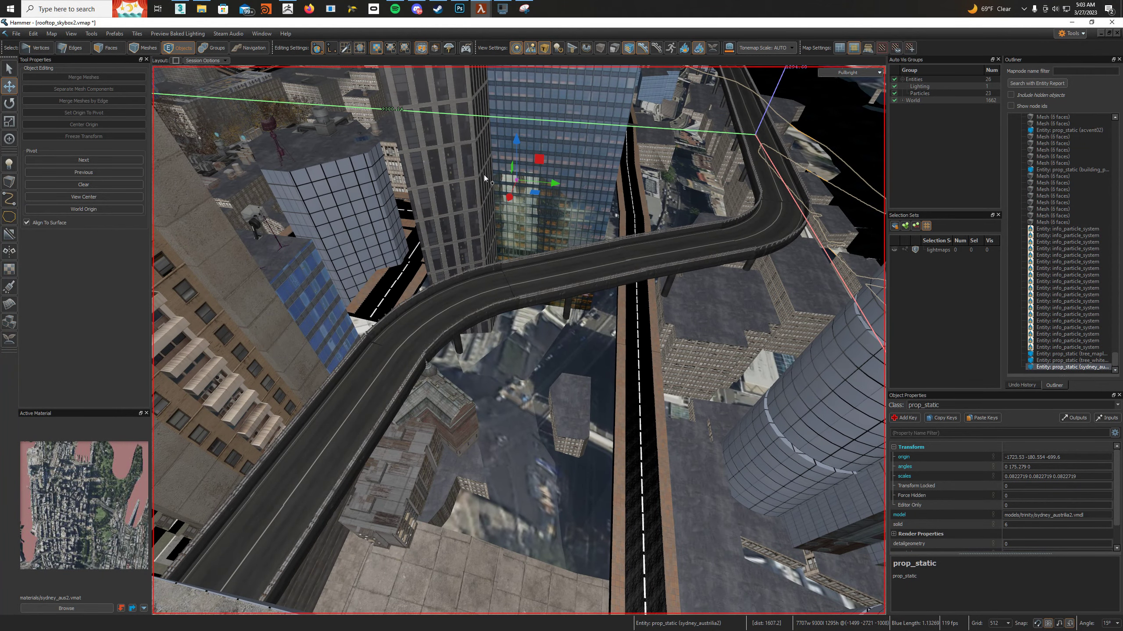
left_click_drag(517, 161, 517, 161)
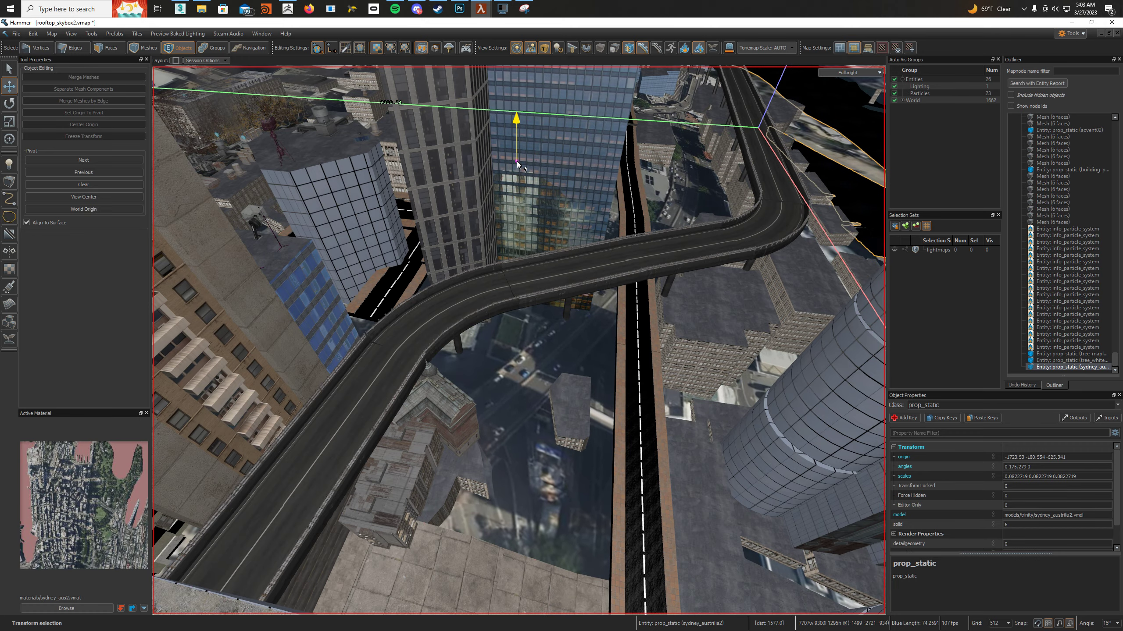
right_click_drag(517, 161, 517, 161)
right_click_drag(519, 340, 519, 340)
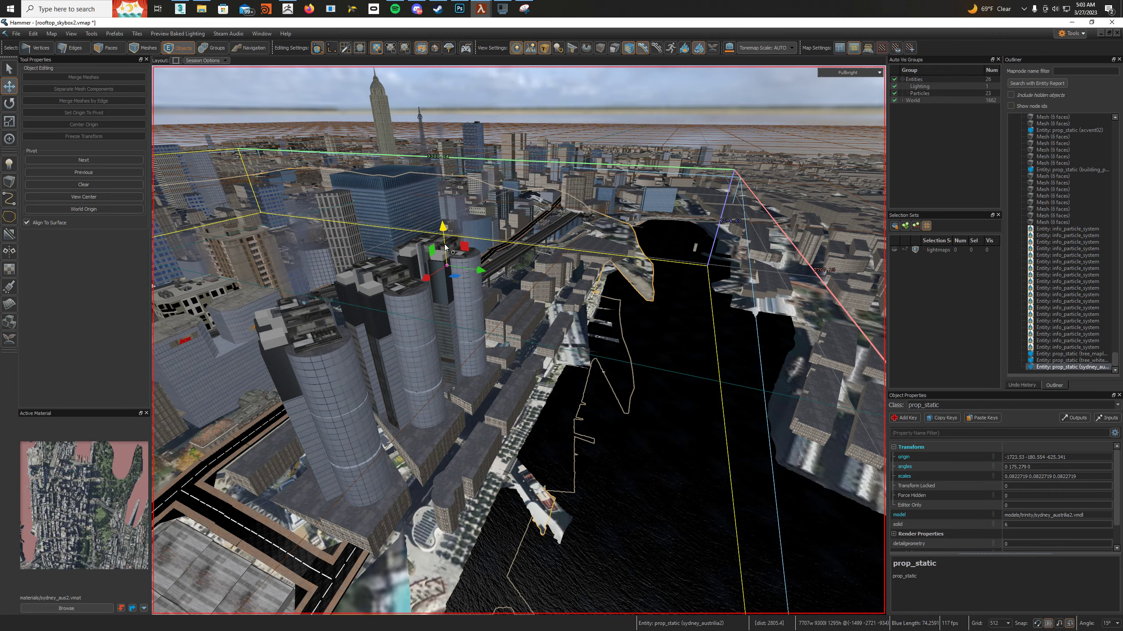
left_click_drag(445, 248, 455, 280)
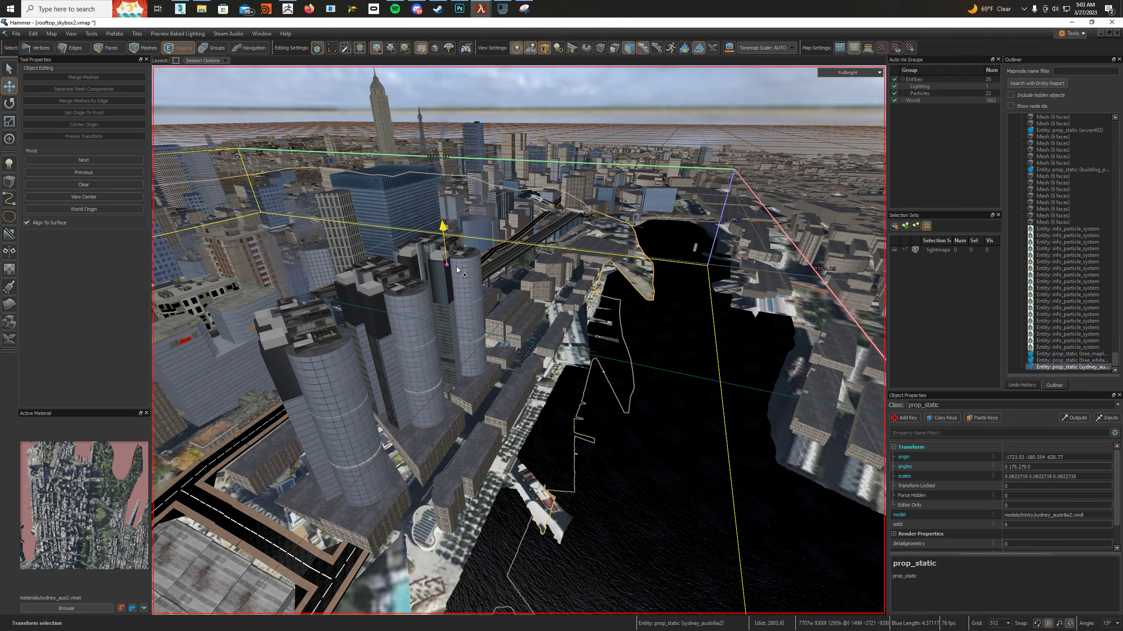
right_click_drag(456, 269, 518, 340)
- View and close the Sydney prop's object properties, and raise the prop to a Z origin of about -611
key("alt+Return")
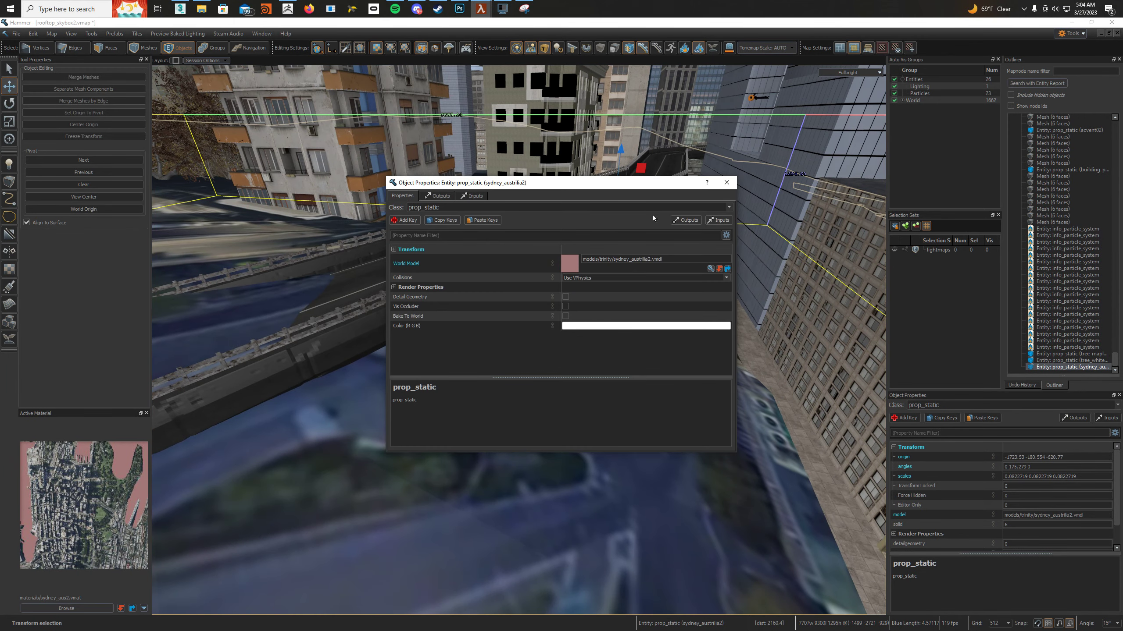
left_click(727, 182)
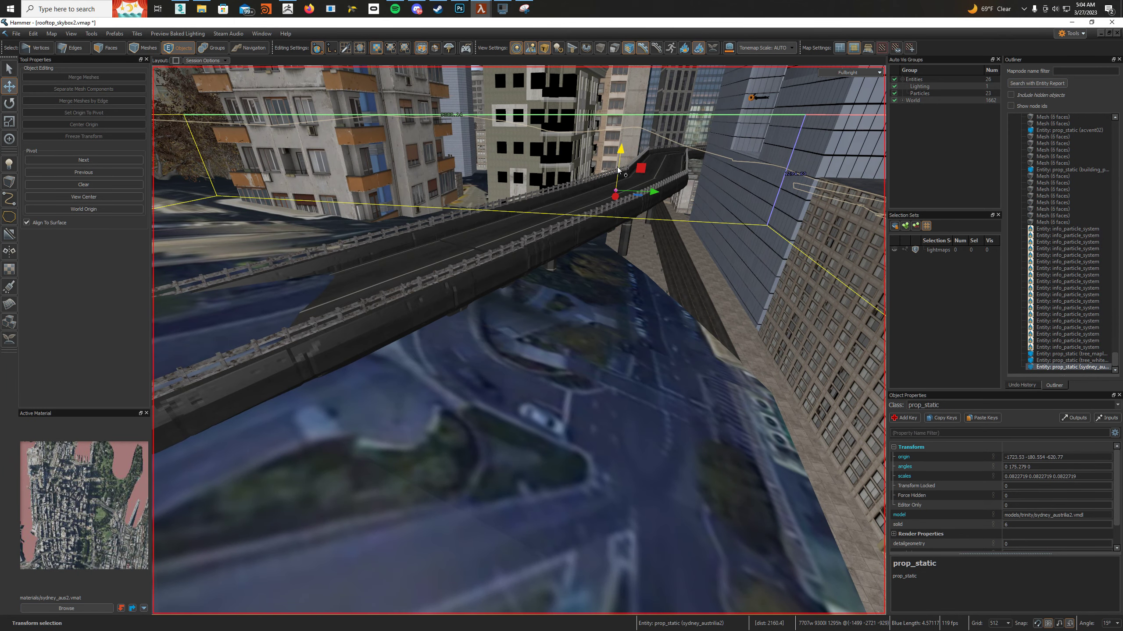
mouse_move(618, 169)
left_mouse_down()
mouse_move(617, 201)
mouse_move(621, 191)
left_mouse_up()
scroll(621, 192, "down", 10)
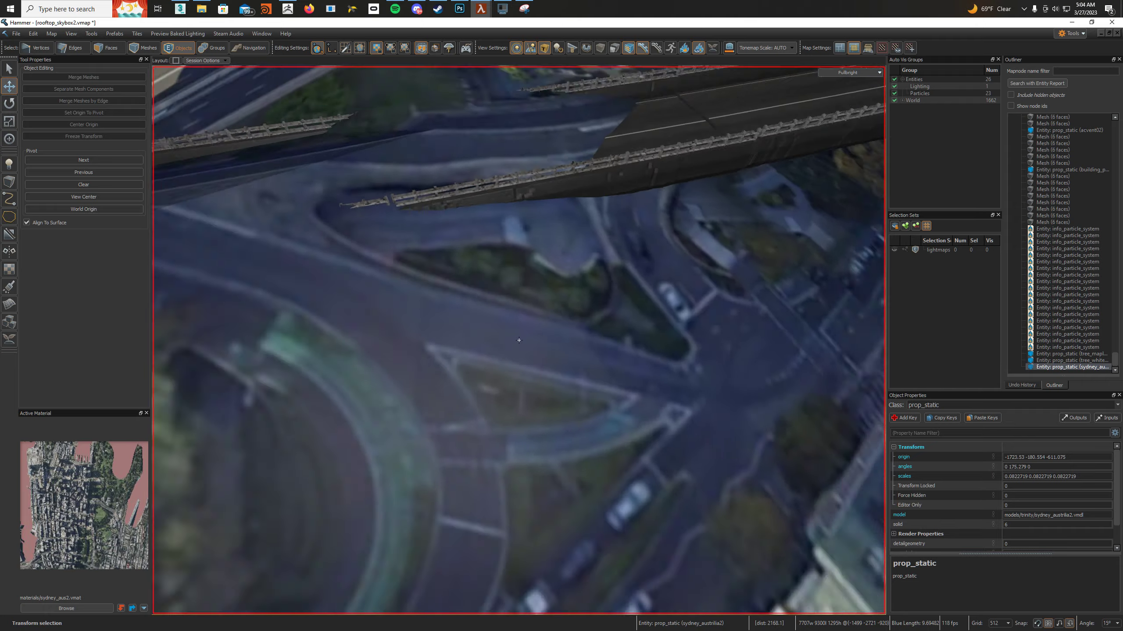